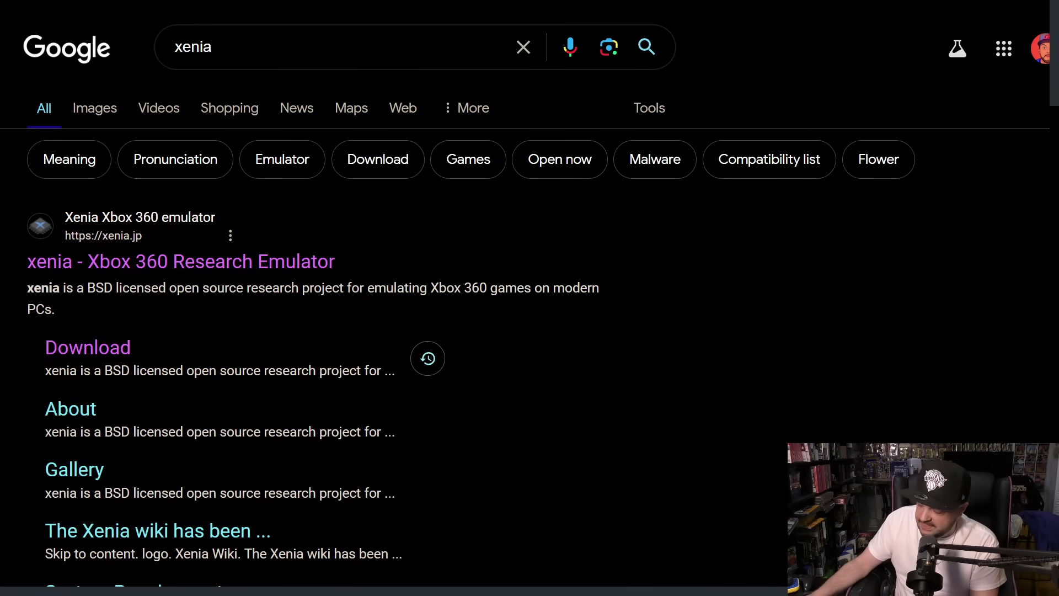
Open the xenia Xbox 360 Research Emulator site from the search results and go to its download page.
{"action": "left_click", "coordinate": [222, 269]}
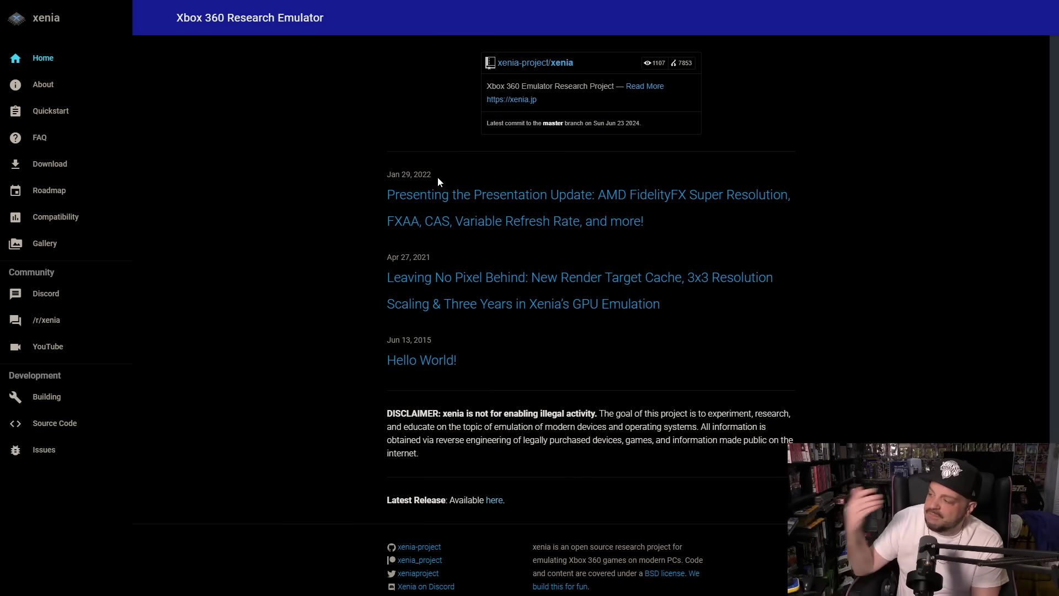
{"action": "left_click_drag", "start_coordinate": [462, 339], "coordinate": [405, 340]}
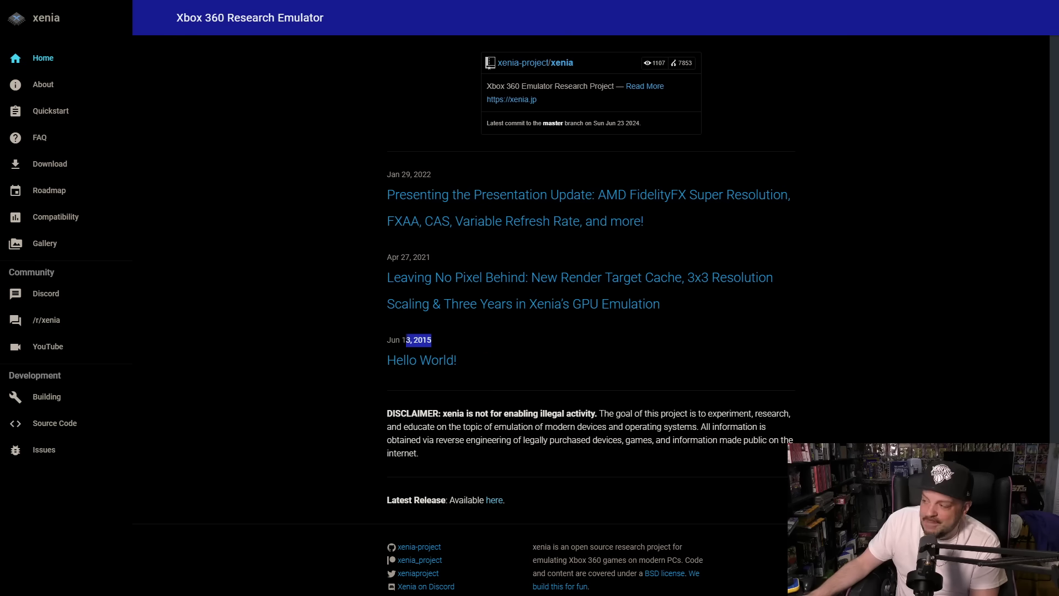
{"action": "left_click", "coordinate": [405, 340]}
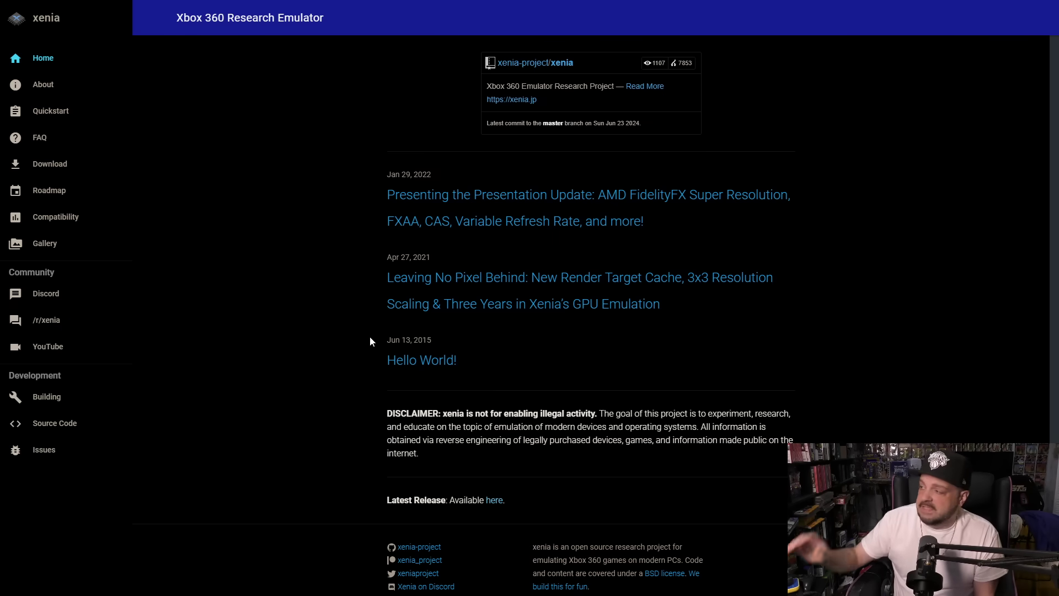
{"action": "left_click", "coordinate": [56, 164]}
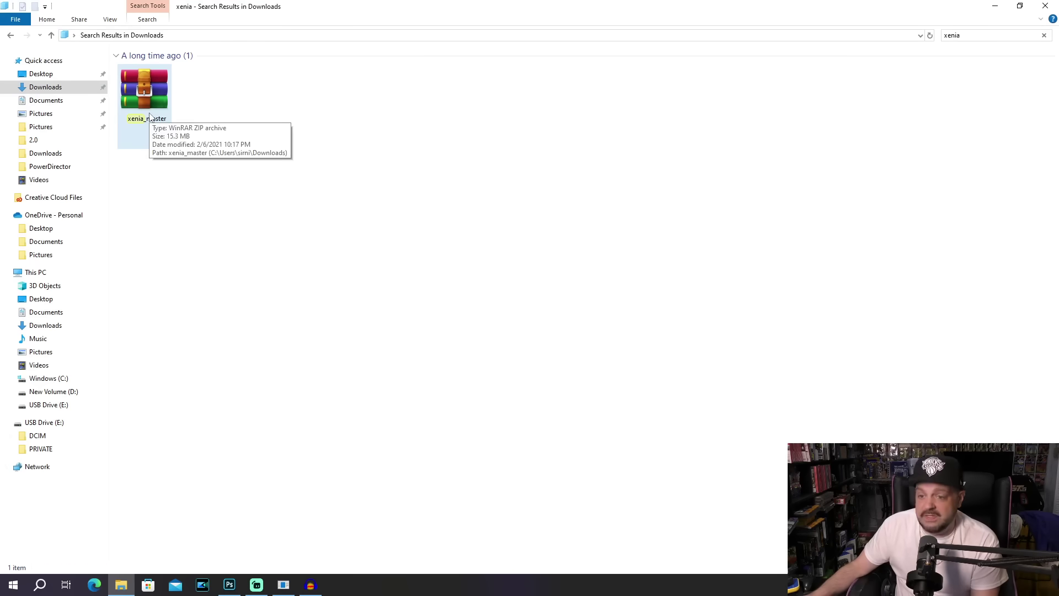
Extract the xenia_master archive into its own xenia_master folder and open that folder.
{"action": "right_click", "coordinate": [150, 115]}
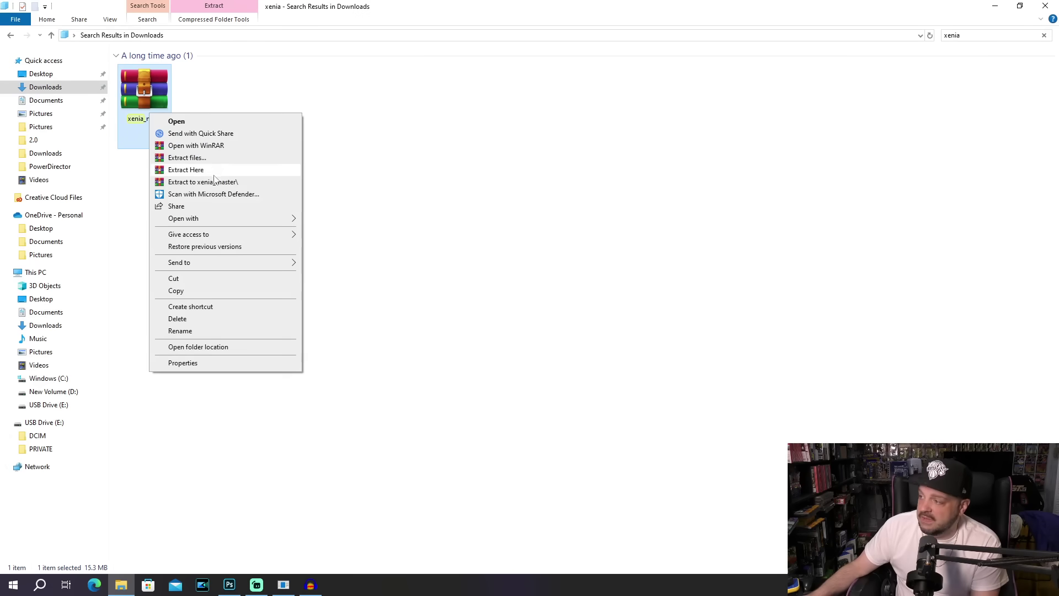
{"action": "left_click", "coordinate": [221, 181]}
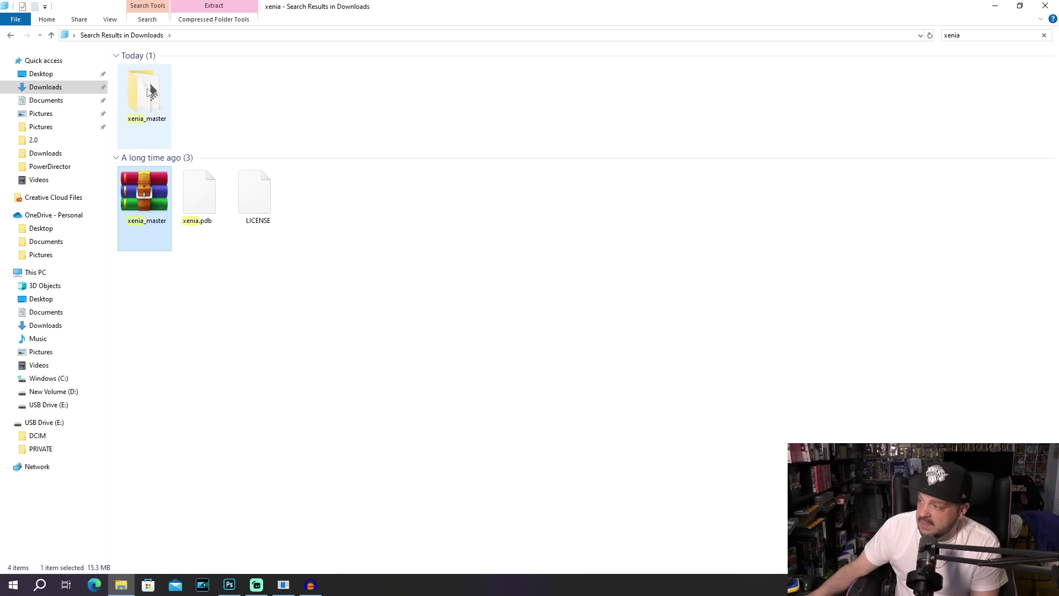
{"action": "left_click", "coordinate": [150, 106]}
{"action": "double_click", "coordinate": [150, 106]}
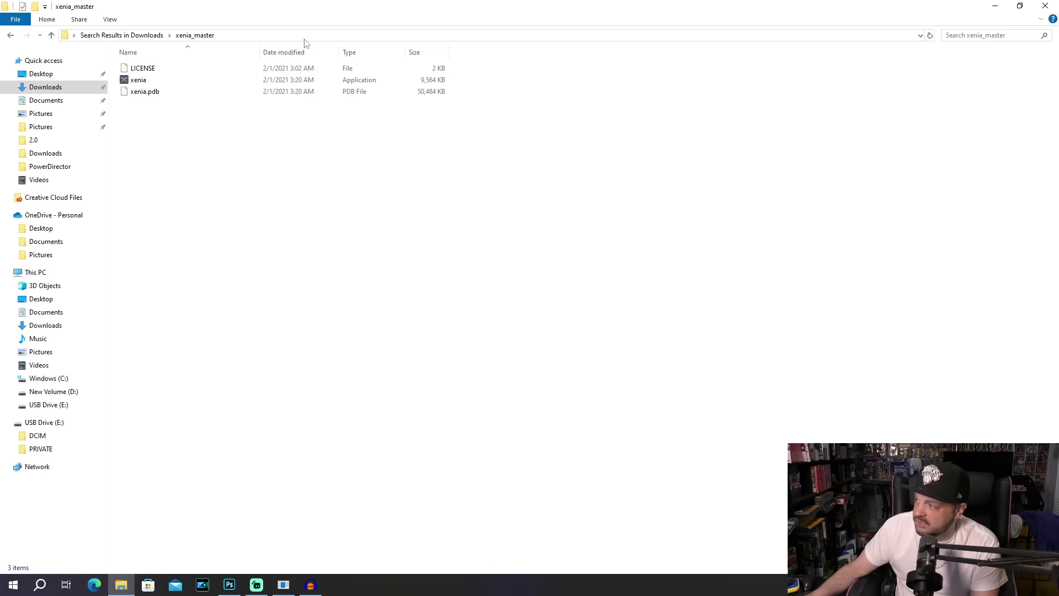
Launch the xenia application from the extracted folder.
{"action": "left_click", "coordinate": [187, 84]}
{"action": "double_click", "coordinate": [190, 80]}
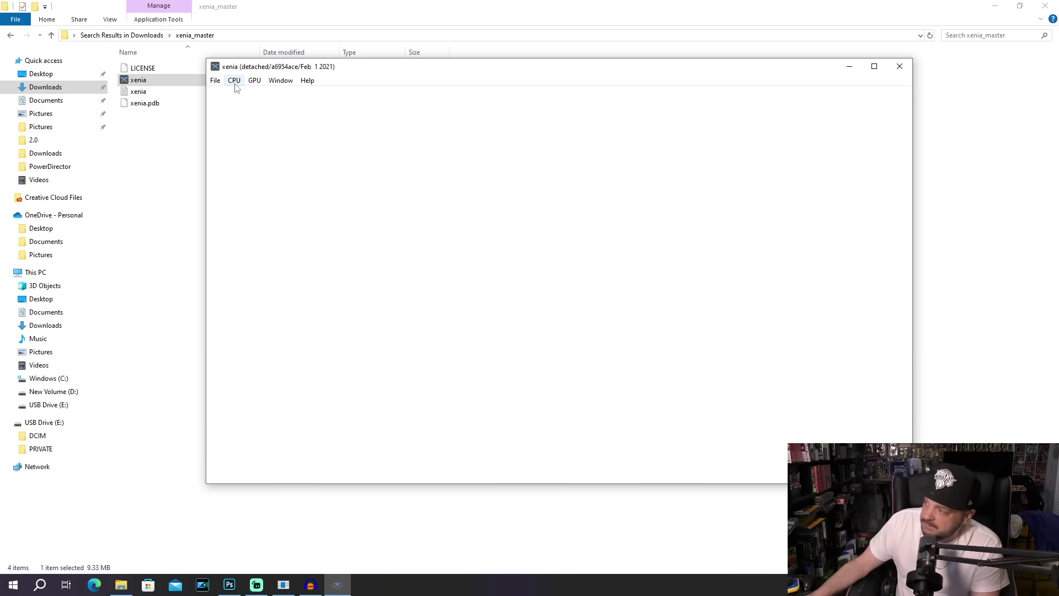
{"action": "left_click", "coordinate": [235, 83]}
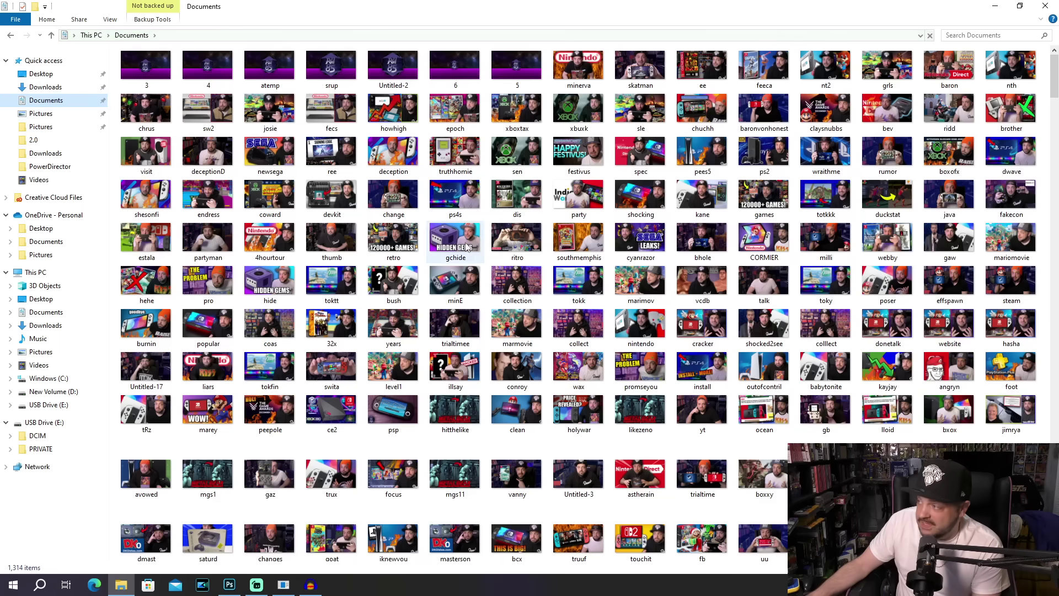
Open xenia.config from the Xenia folder in Documents in Notepad and maximize the text window.
{"action": "left_click_drag", "start_coordinate": [1055, 91], "coordinate": [1057, 559]}
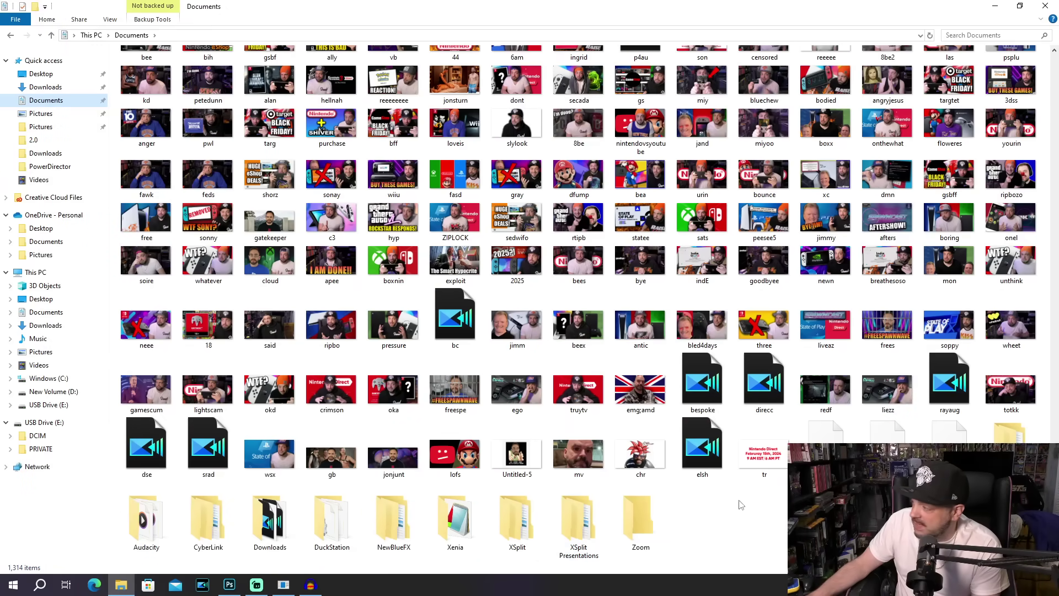
{"action": "double_click", "coordinate": [457, 522]}
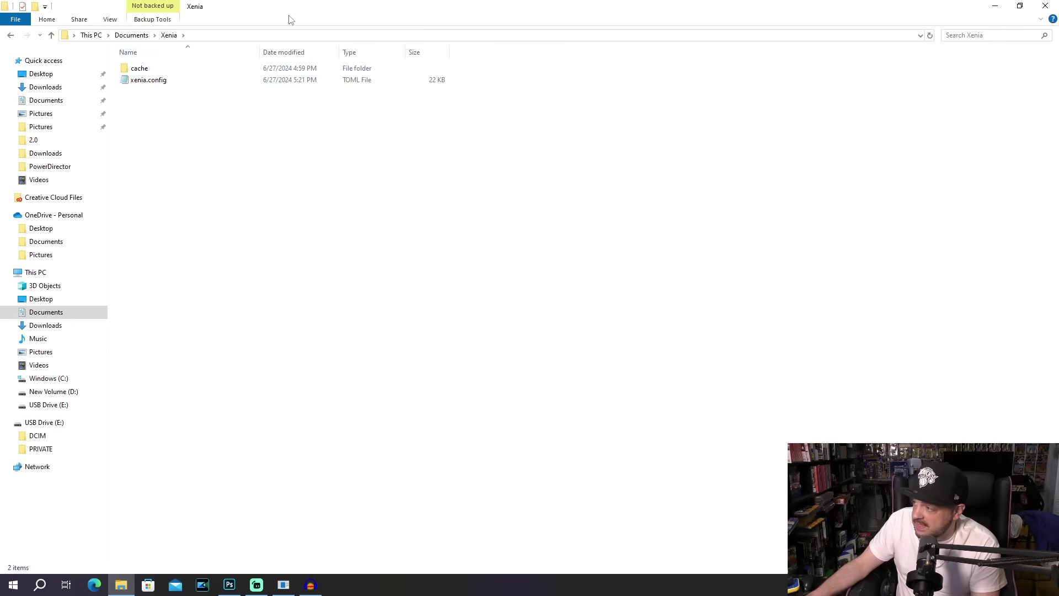
{"action": "left_click_drag", "start_coordinate": [293, 17], "coordinate": [453, 77]}
{"action": "double_click", "coordinate": [316, 143]}
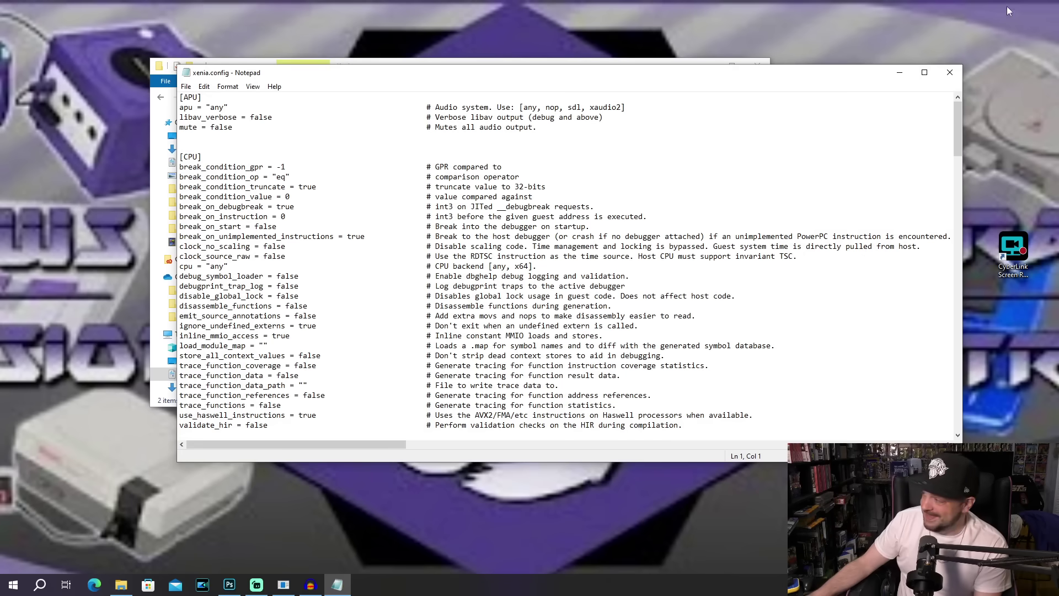
{"action": "left_click", "coordinate": [925, 72]}
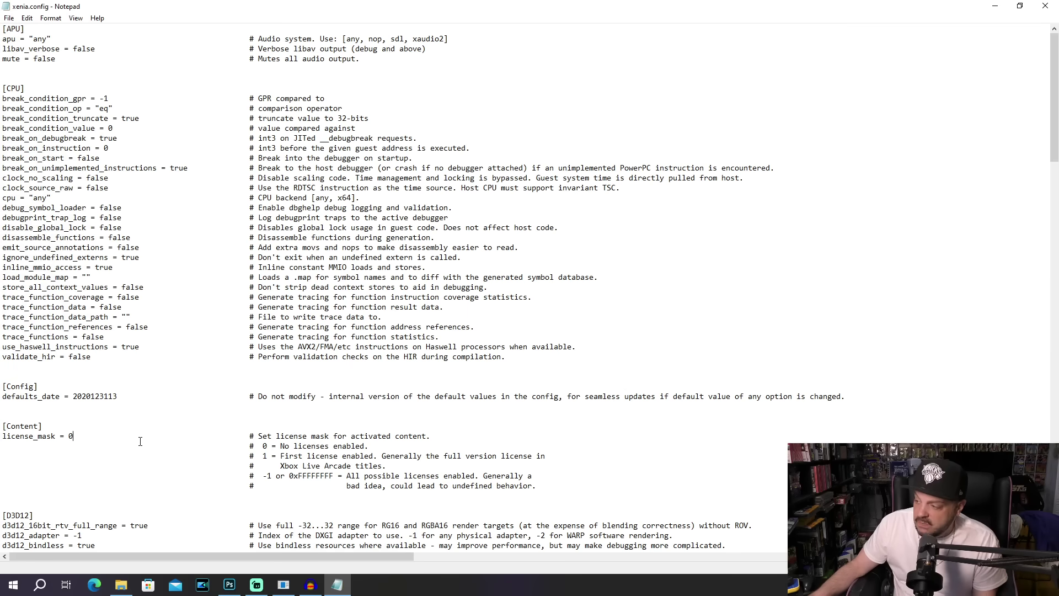
Set license_mask to 1 in the Content section of xenia.config and save the file.
{"action": "key", "text": "BackSpace"}
{"action": "type", "text": "1"}
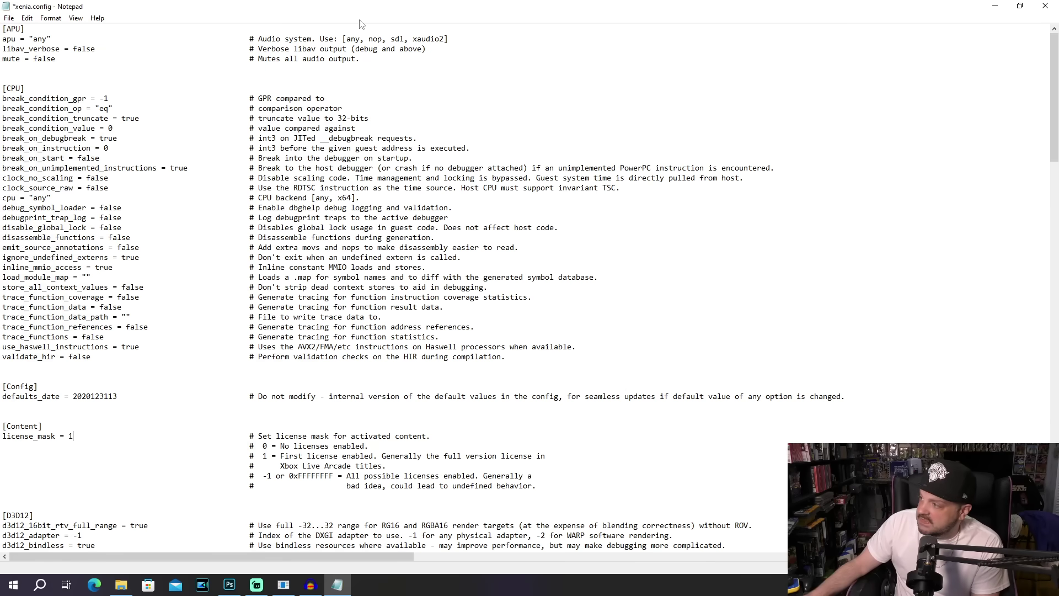
{"action": "left_click", "coordinate": [9, 17]}
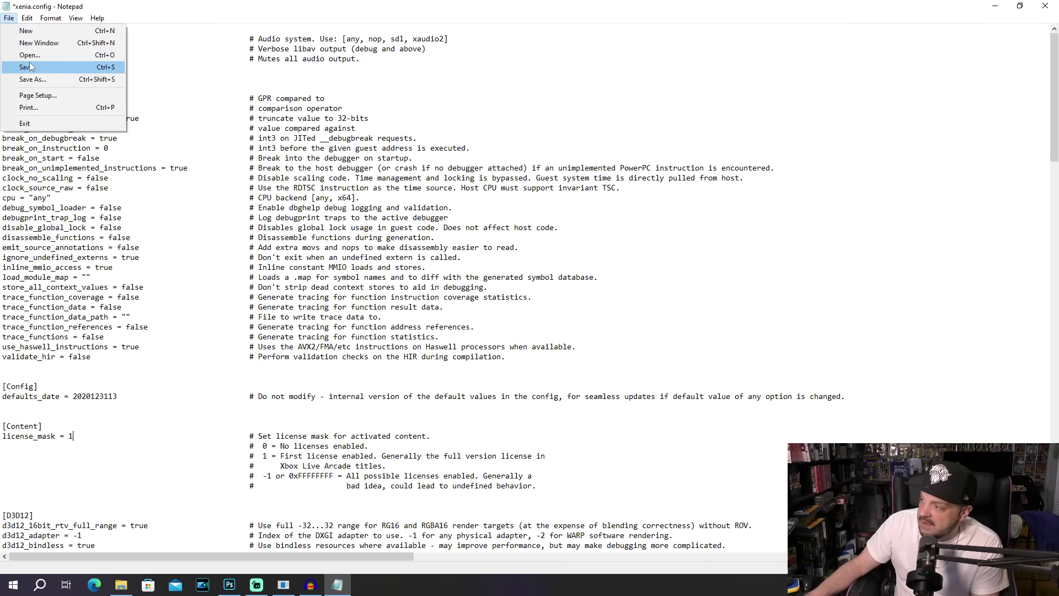
{"action": "left_click", "coordinate": [30, 67]}
Set the gpu value to "vulkan" in the GPU section of xenia.config, then save and close the file.
{"action": "left_click_drag", "start_coordinate": [1057, 100], "coordinate": [1055, 229]}
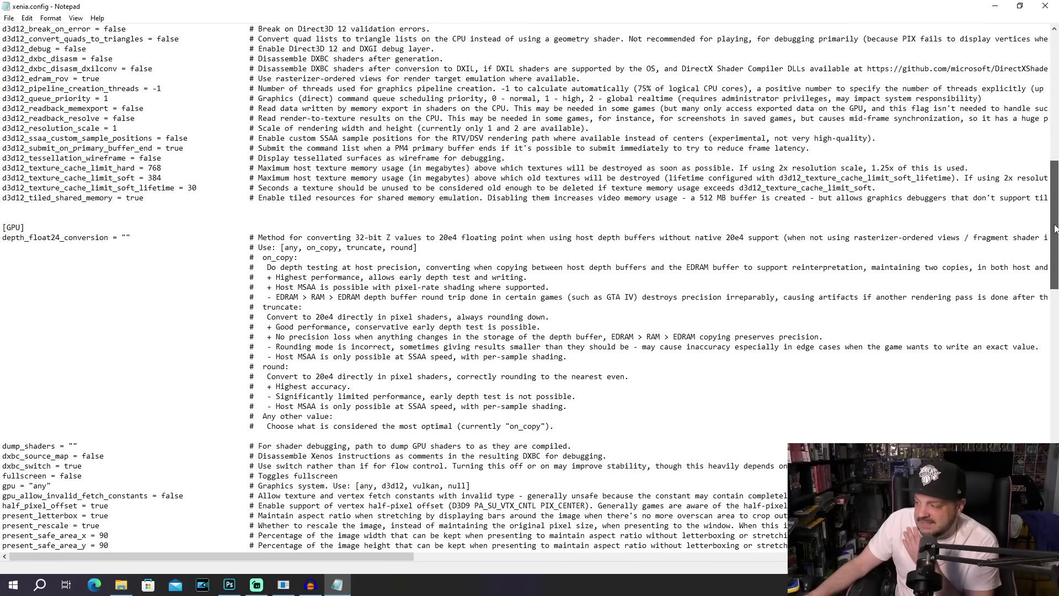
{"action": "left_click_drag", "start_coordinate": [1055, 228], "coordinate": [1055, 234]}
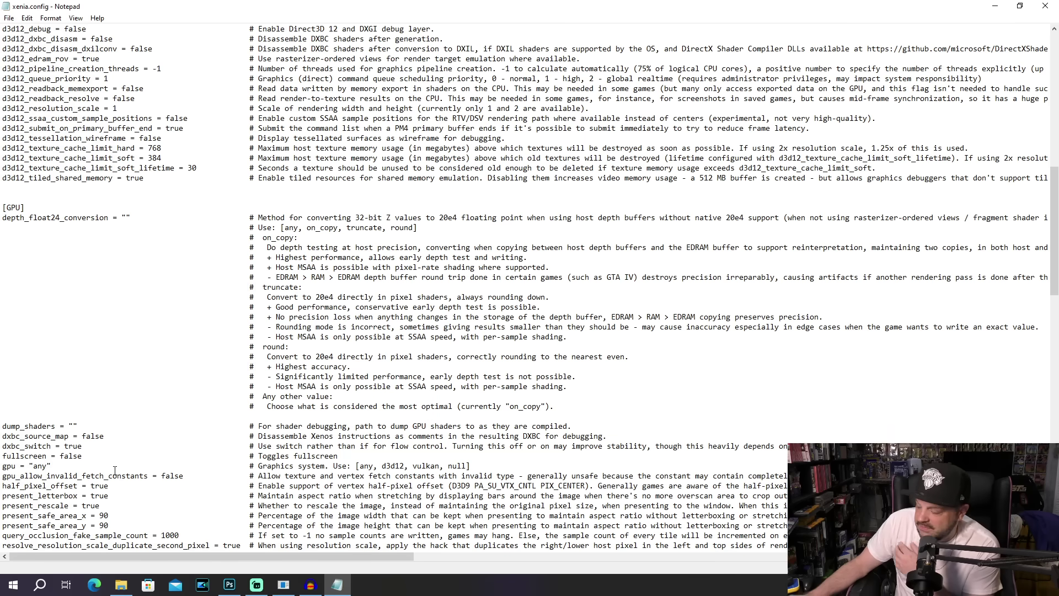
{"action": "key", "text": "BackSpace"}
{"action": "key", "text": "BackSpace"}
{"action": "key", "text": "BackSpace"}
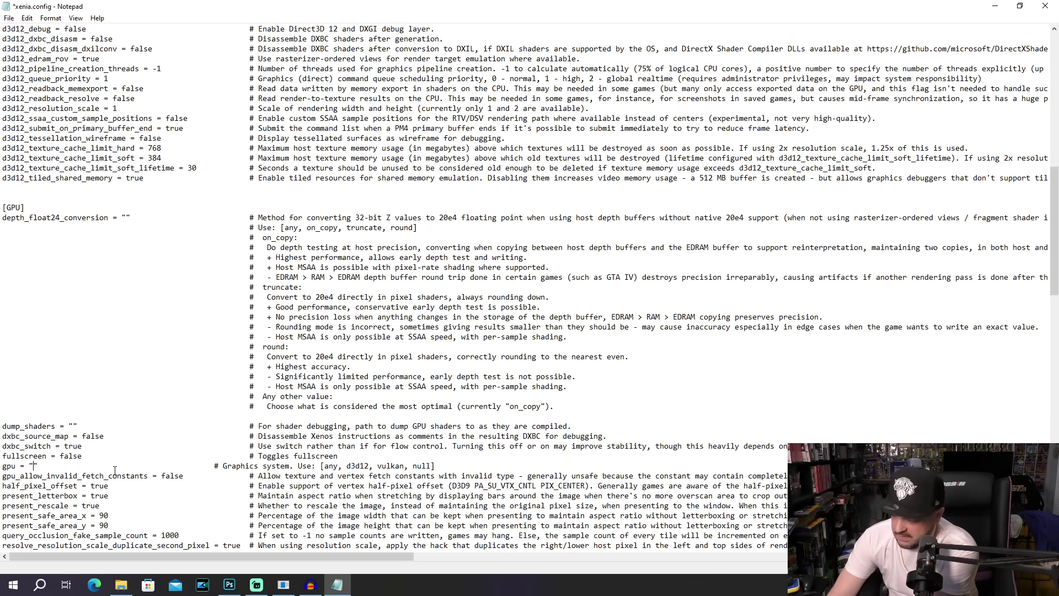
{"action": "type", "text": "vulkan"}
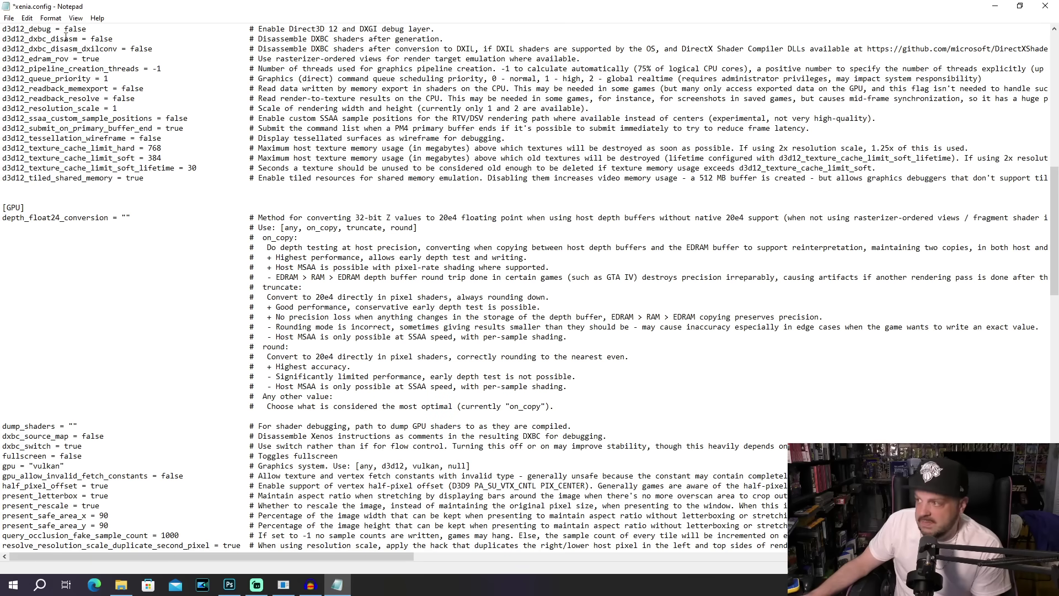
{"action": "left_click", "coordinate": [9, 17]}
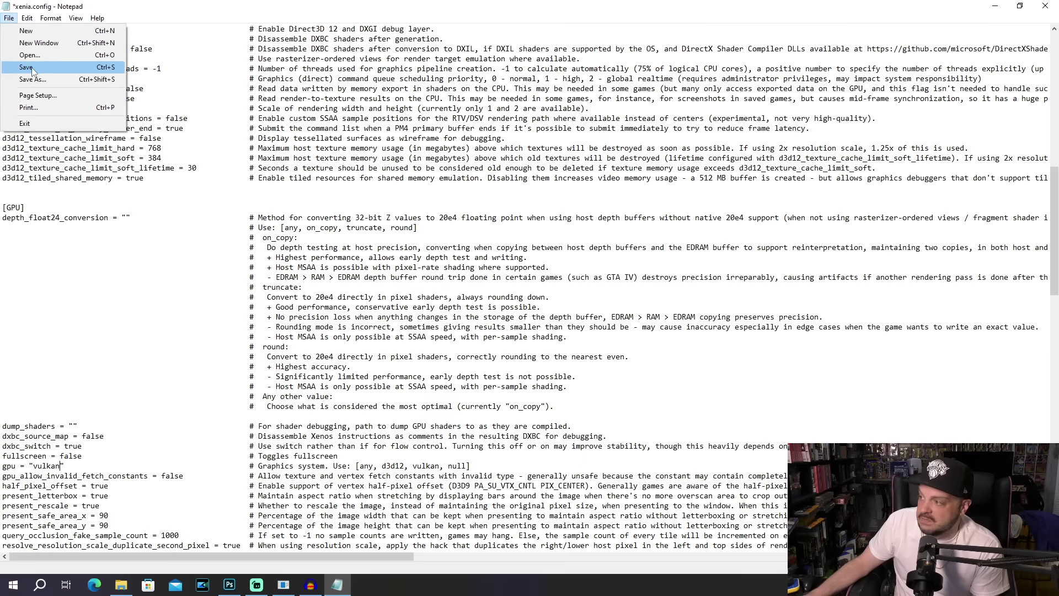
{"action": "left_click", "coordinate": [27, 67]}
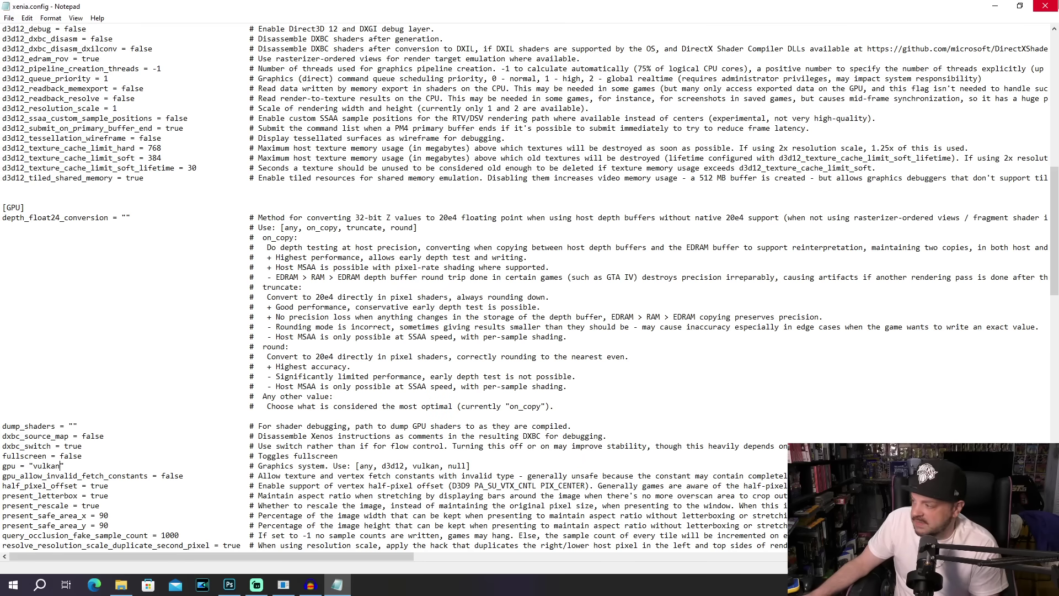
{"action": "left_click_drag", "start_coordinate": [1055, 263], "coordinate": [1055, 313]}
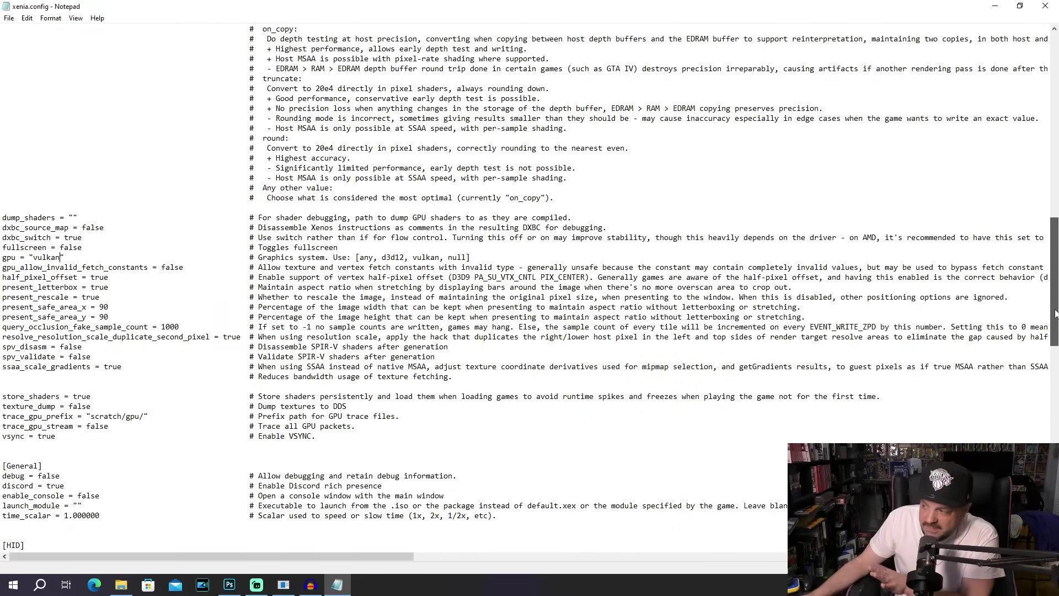
{"action": "left_click", "coordinate": [1045, 7]}
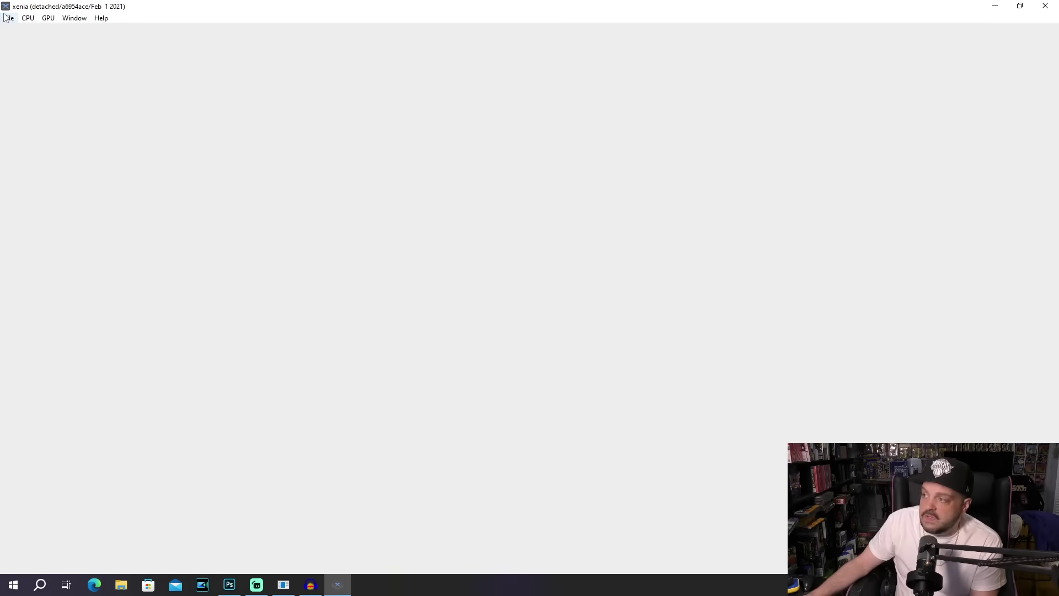
Load The Simpsons Arcade content package from its 000D0000 folder in xenia.
{"action": "left_click", "coordinate": [9, 17]}
{"action": "left_click", "coordinate": [22, 30]}
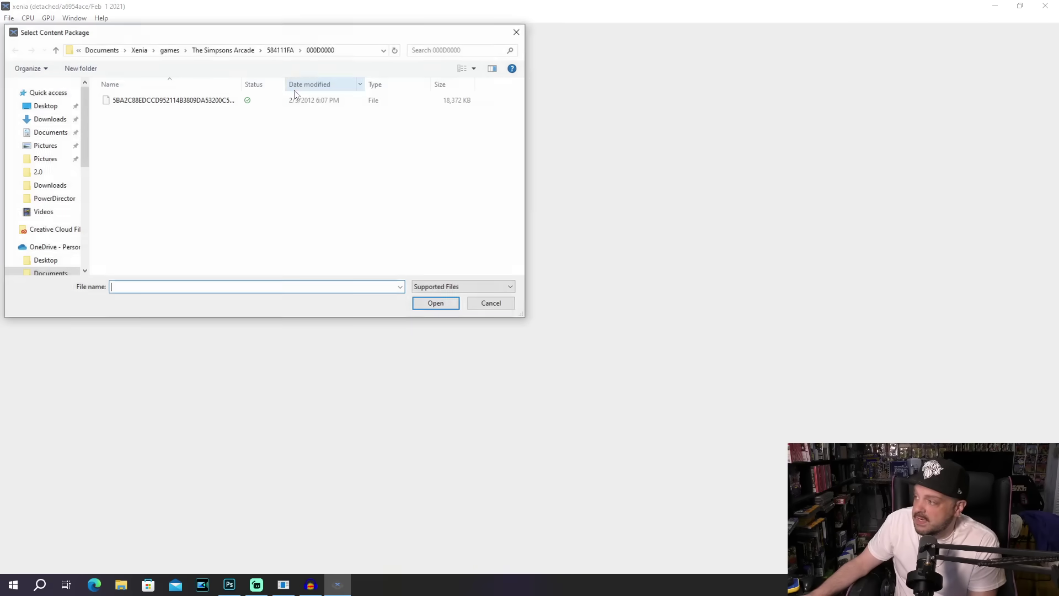
{"action": "left_click_drag", "start_coordinate": [264, 42], "coordinate": [545, 107]}
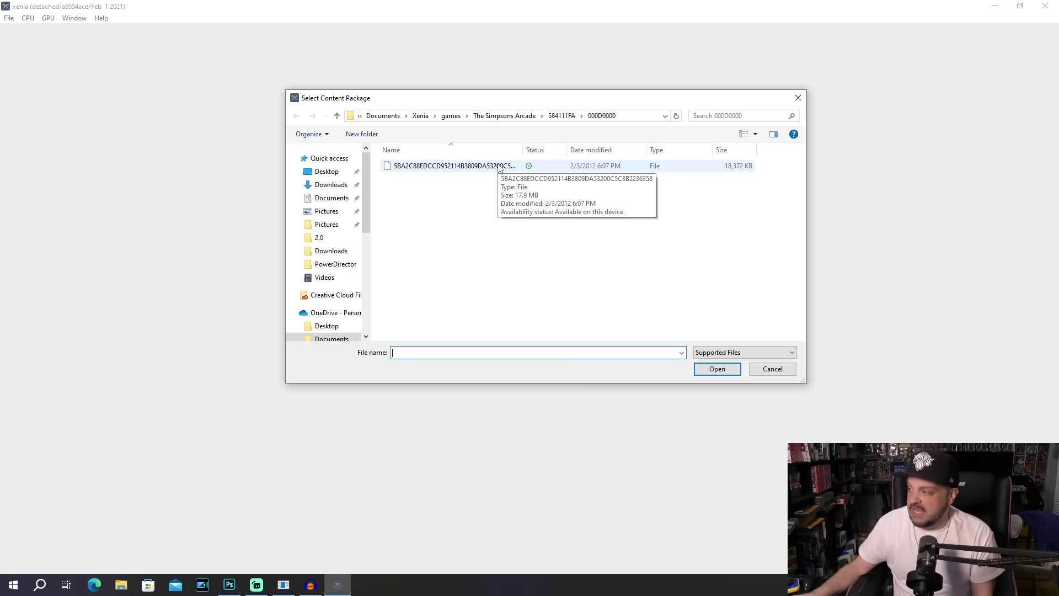
{"action": "double_click", "coordinate": [500, 166]}
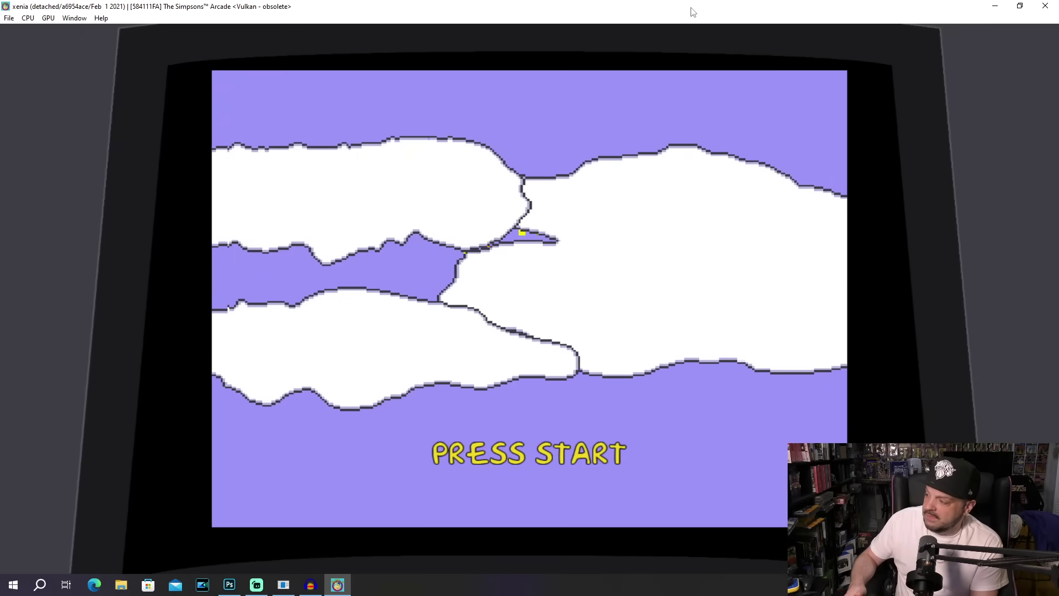
Get past the title screen of The Simpsons Arcade and choose Local Game in the main menu.
{"action": "key", "text": "Return"}
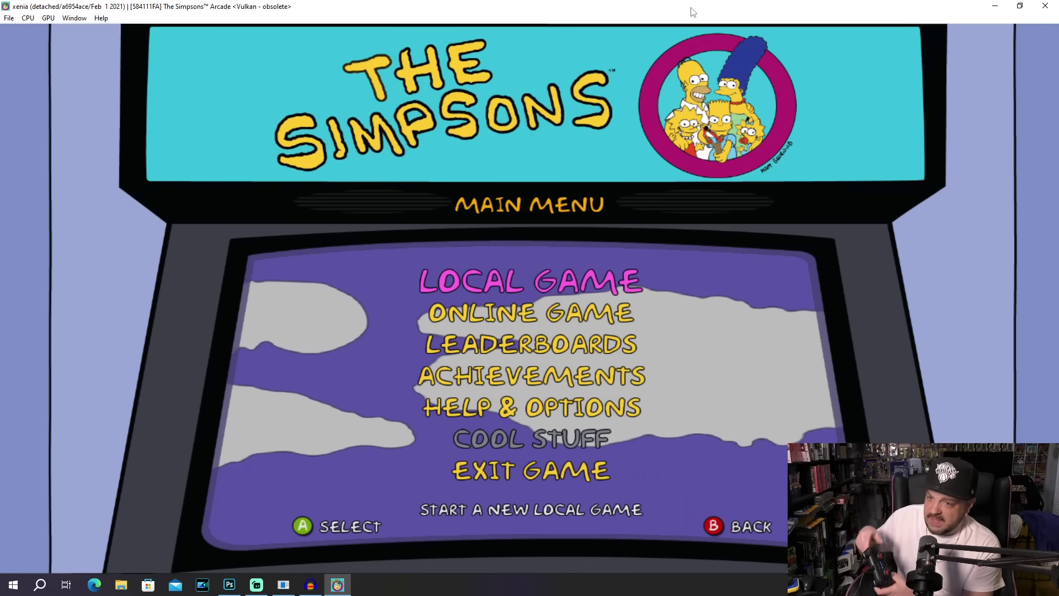
{"action": "key", "text": "Down"}
{"action": "key", "text": "Down"}
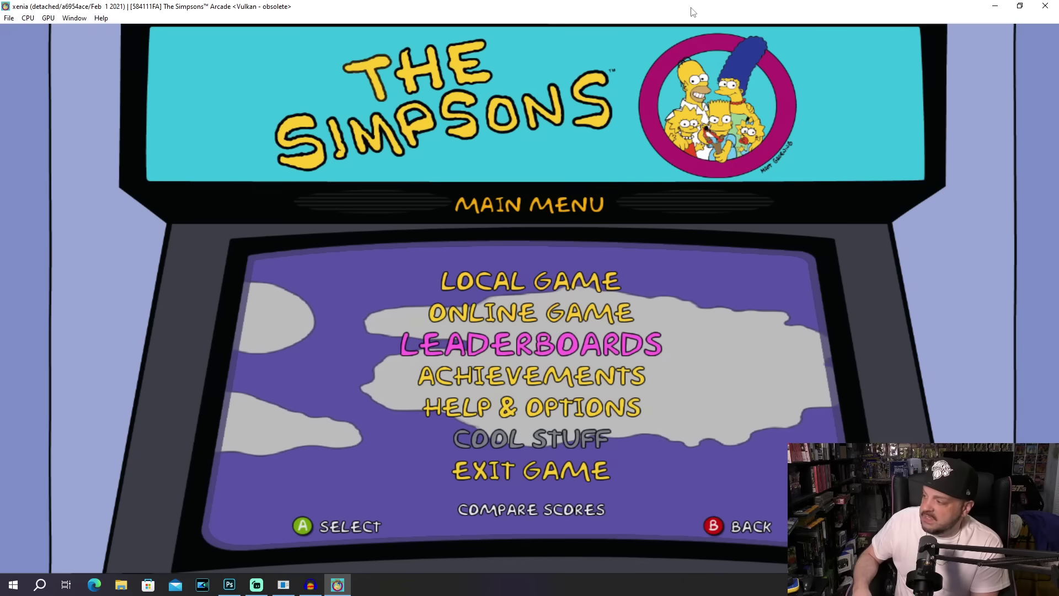
{"action": "key", "text": "Up"}
{"action": "key", "text": "Up"}
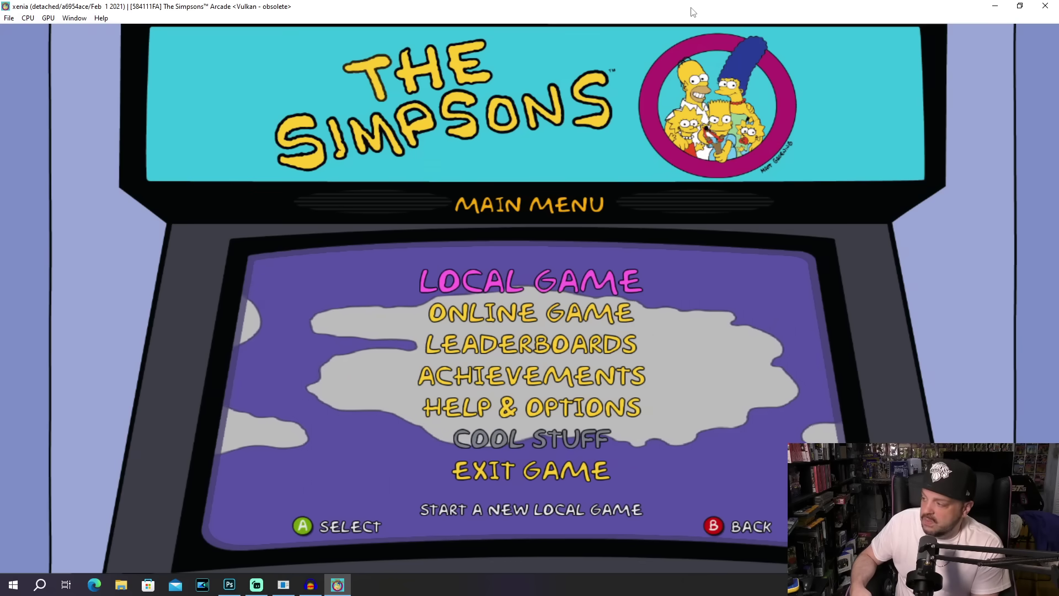
{"action": "key", "text": "Return"}
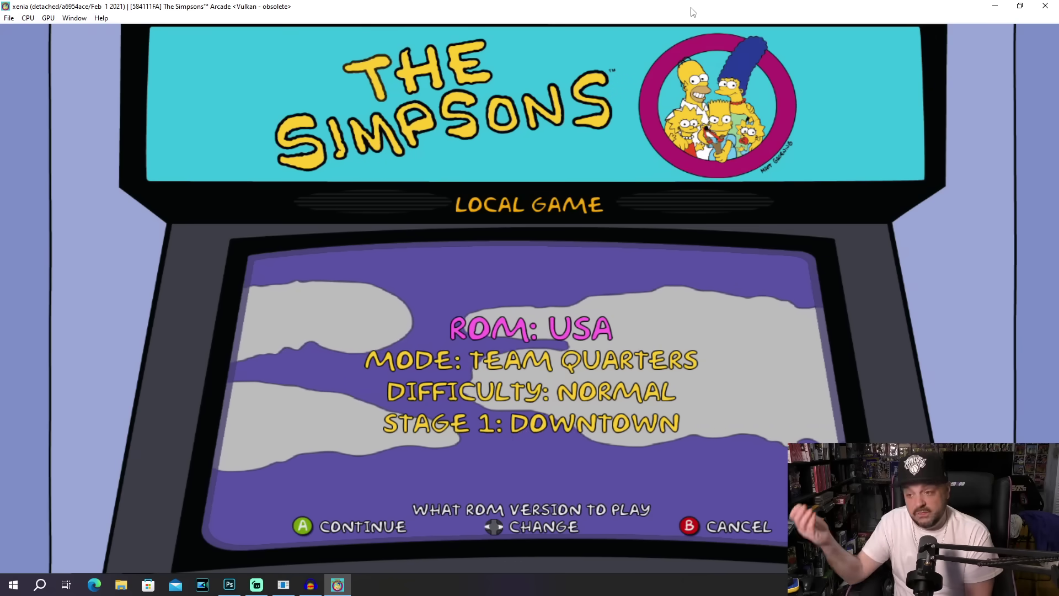
Review the local game options and continue with ROM USA, Team Quarters, Normal difficulty and Stage 1: Downtown.
{"action": "key", "text": "Down"}
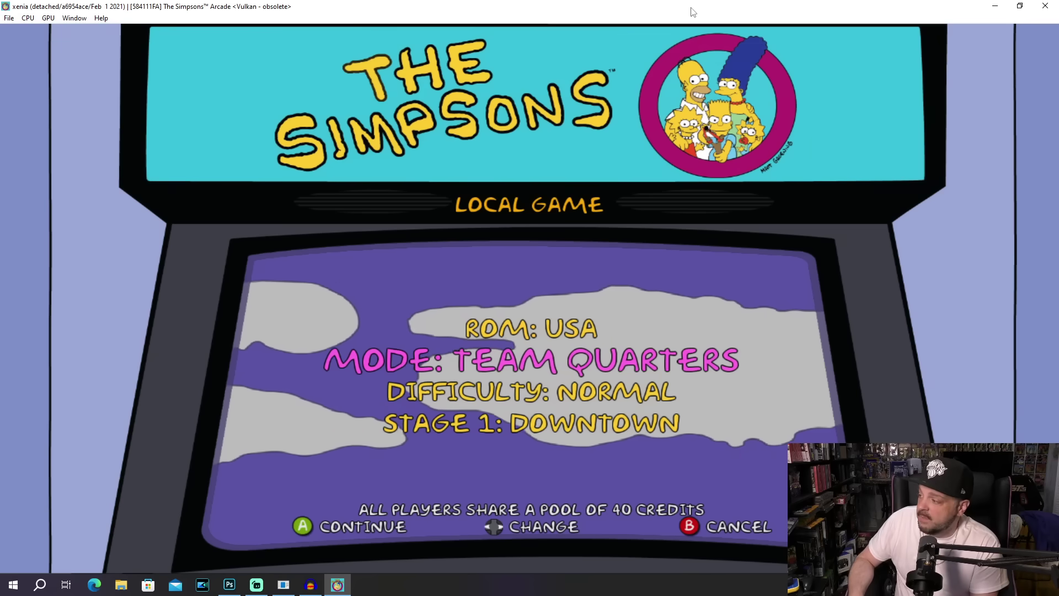
{"action": "key", "text": "Down"}
{"action": "key", "text": "Down"}
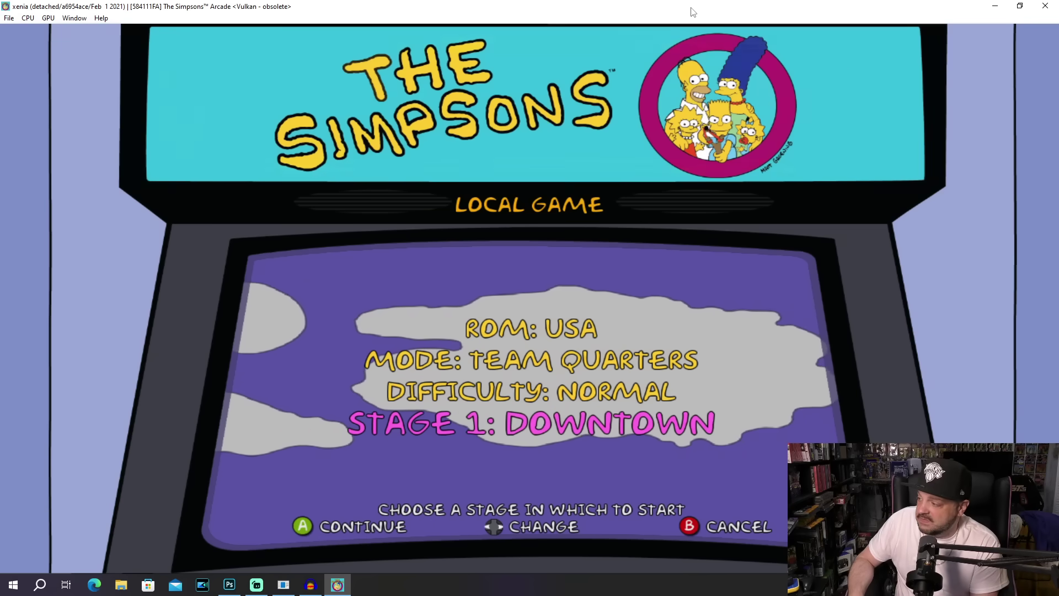
{"action": "key", "text": "Up"}
{"action": "key", "text": "Up"}
{"action": "key", "text": "Up"}
{"action": "key", "text": "Return"}
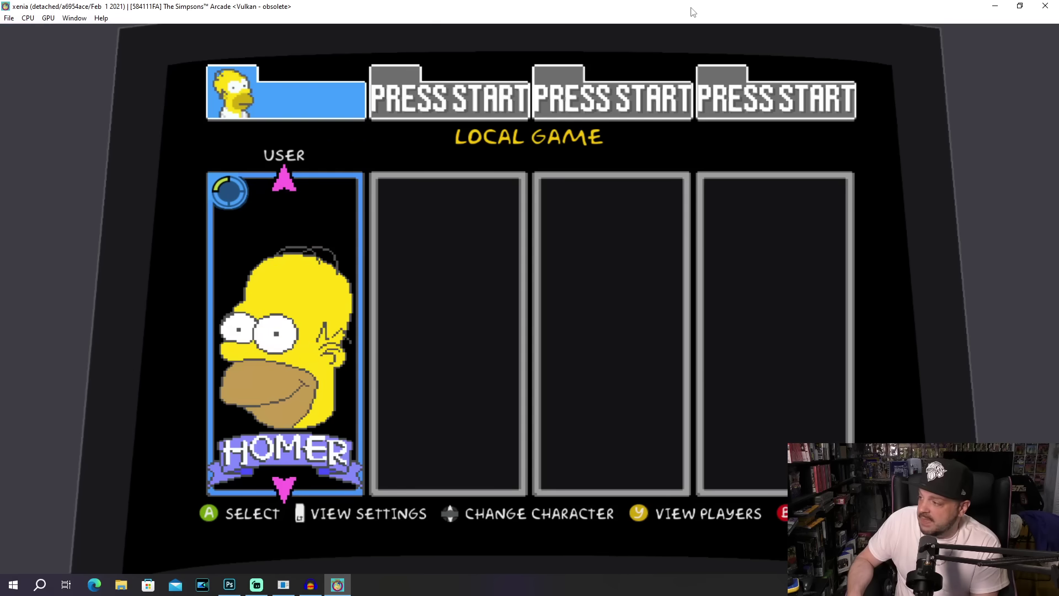
Choose Bart as the player character and start the local game.
{"action": "key", "text": "Up"}
{"action": "key", "text": "Up"}
{"action": "key", "text": "Return"}
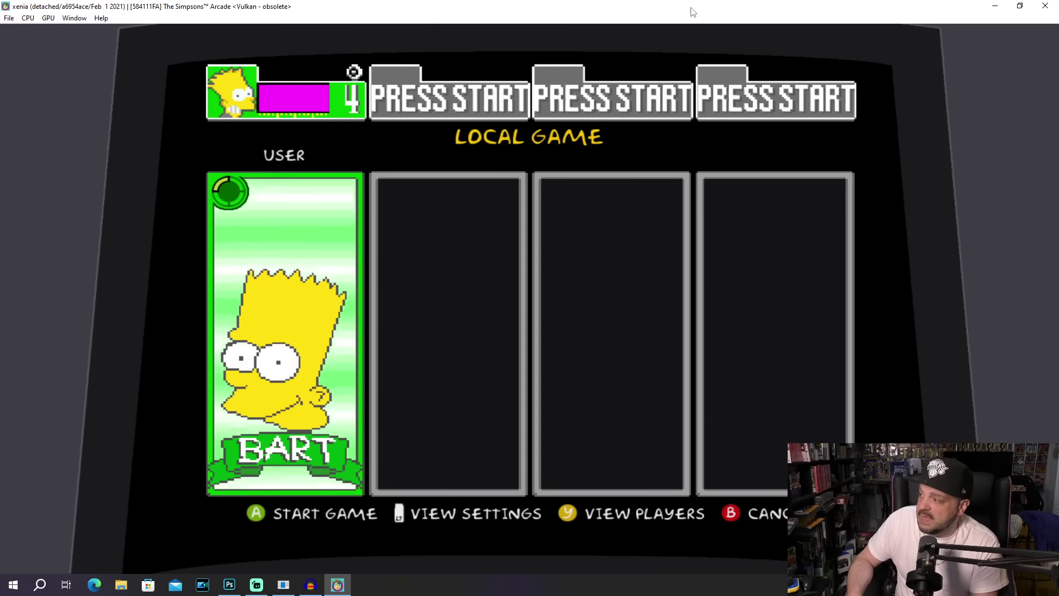
{"action": "key", "text": "Return"}
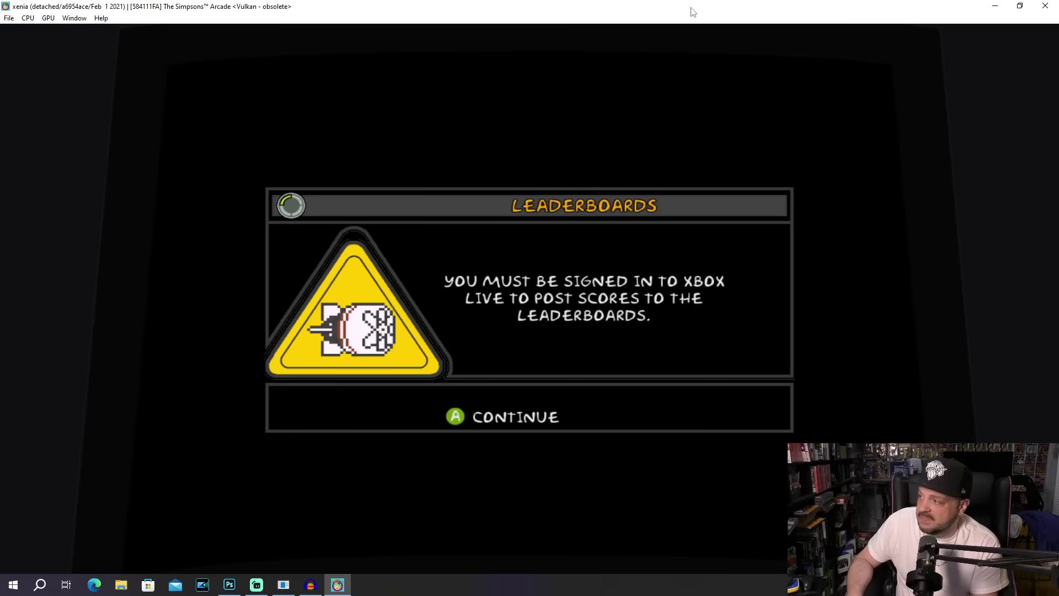
Dismiss the leaderboards sign-in notice, skip the intro and play the Downtown stage of The Simpsons Arcade as Bart.
{"action": "key", "text": "Return"}
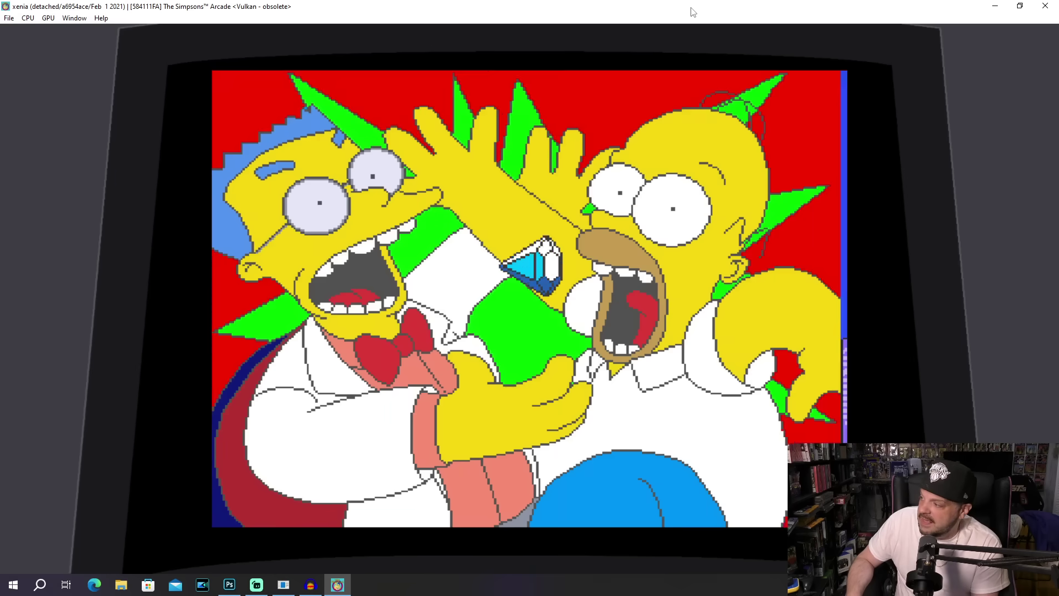
{"action": "key", "text": "Escape"}
{"action": "key", "text": "Return"}
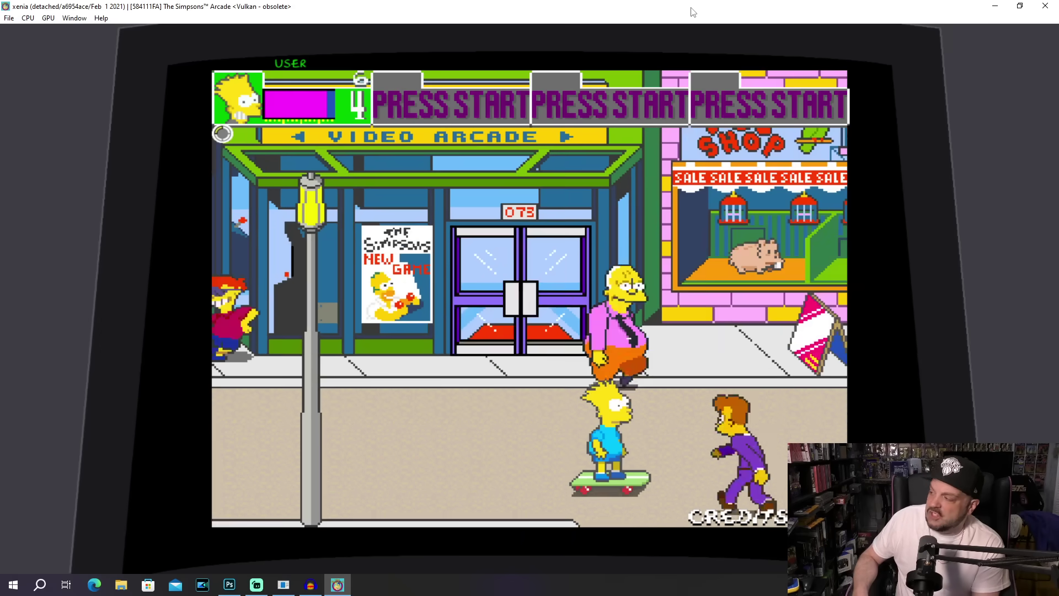
{"action": "key", "text": "Return"}
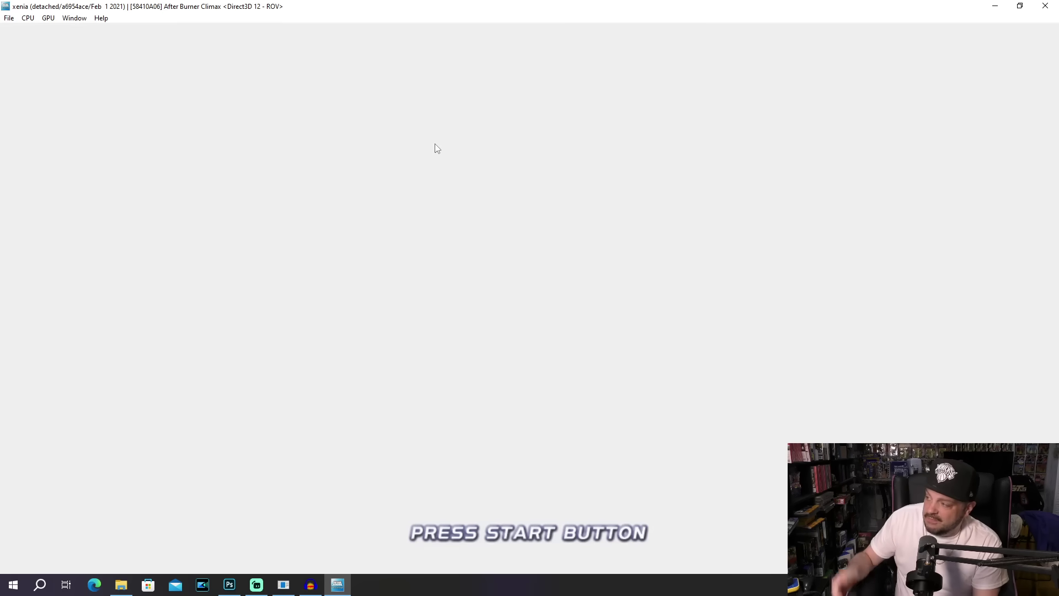
Start After Burner Climax with the F-14D Super Tomcat in Standard Paint and pause the game during stage 02.
{"action": "key", "text": "Return"}
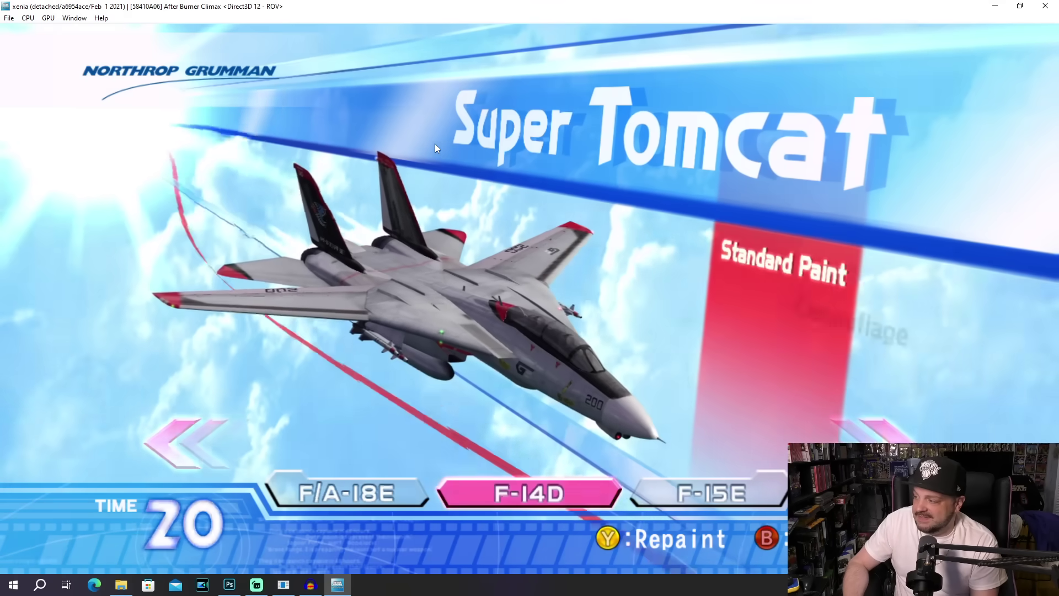
{"action": "key", "text": "Return"}
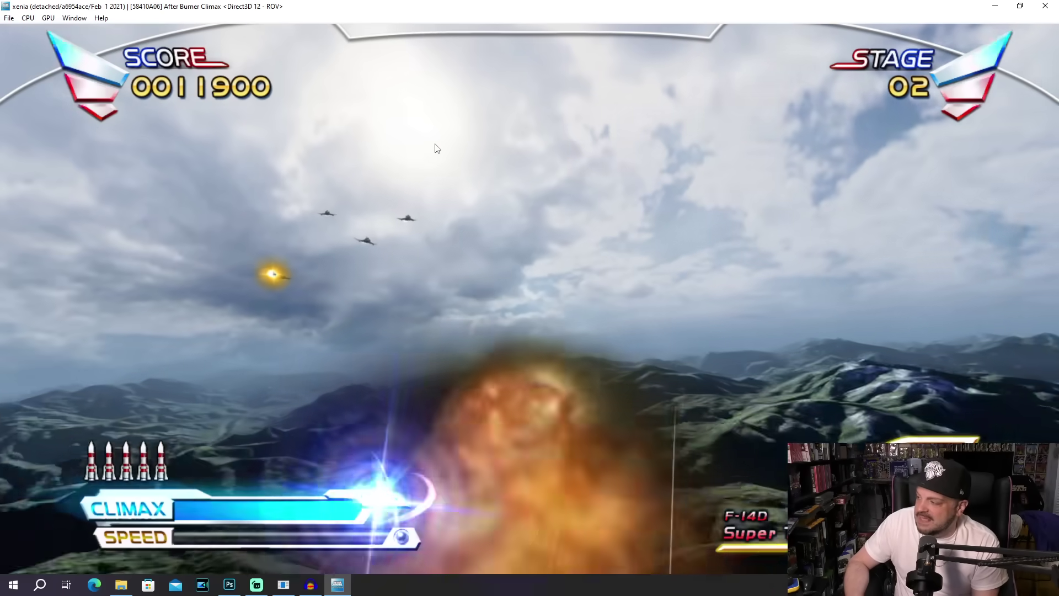
{"action": "key", "text": "Escape"}
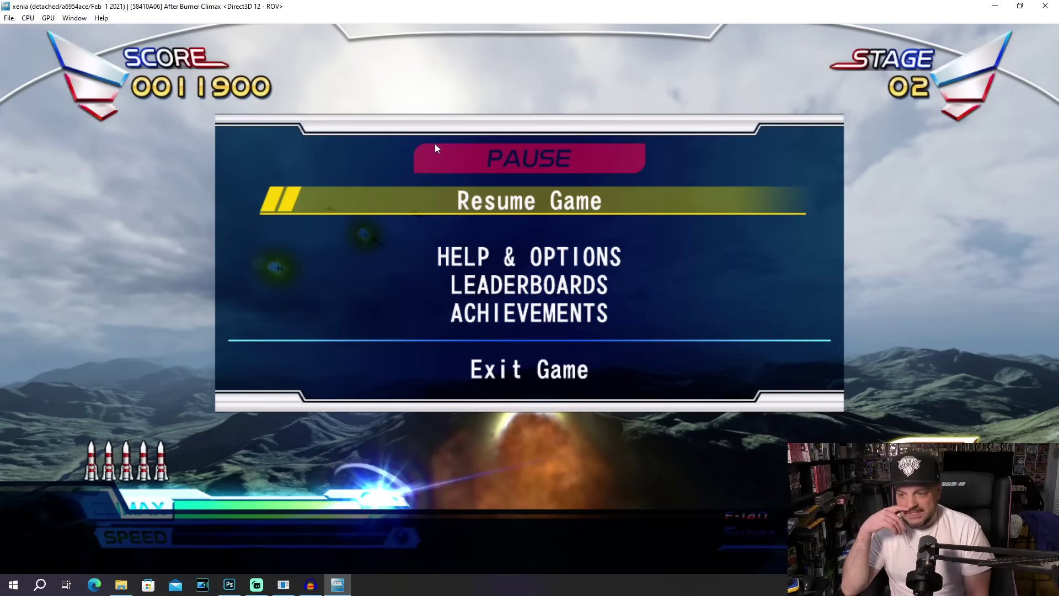